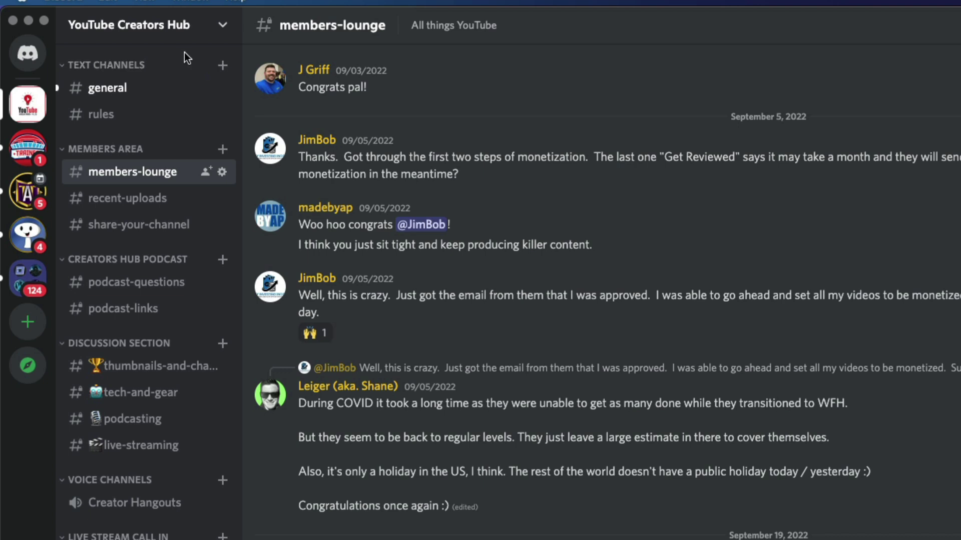
Start enabling Community for the YouTube Creators Hub server and turn on scanning media content from all members
left_click(193, 26)
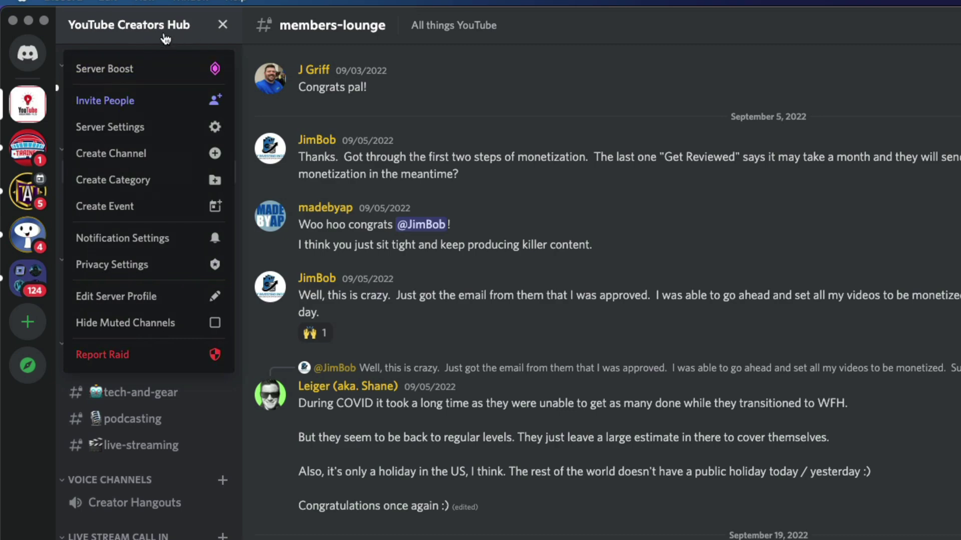
key("Escape")
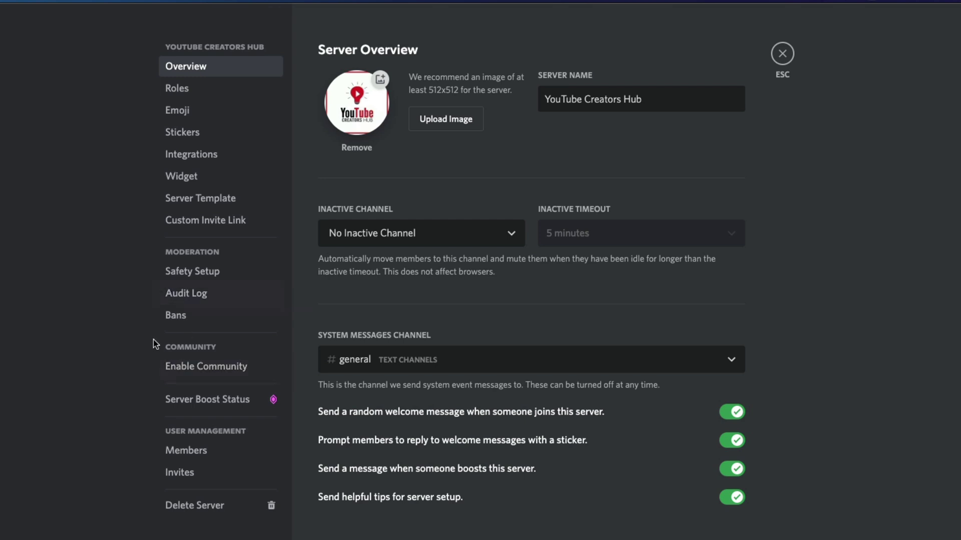
left_click(198, 373)
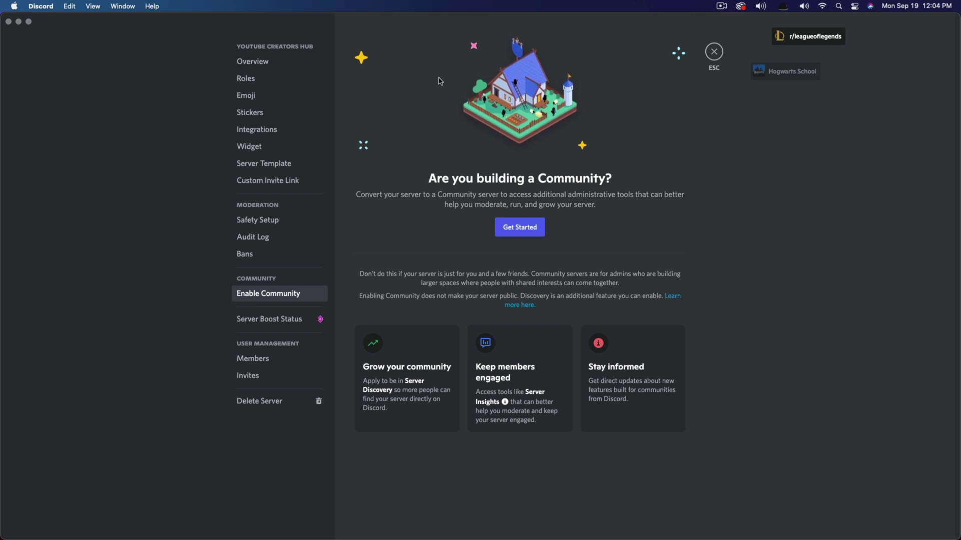
left_click(521, 231)
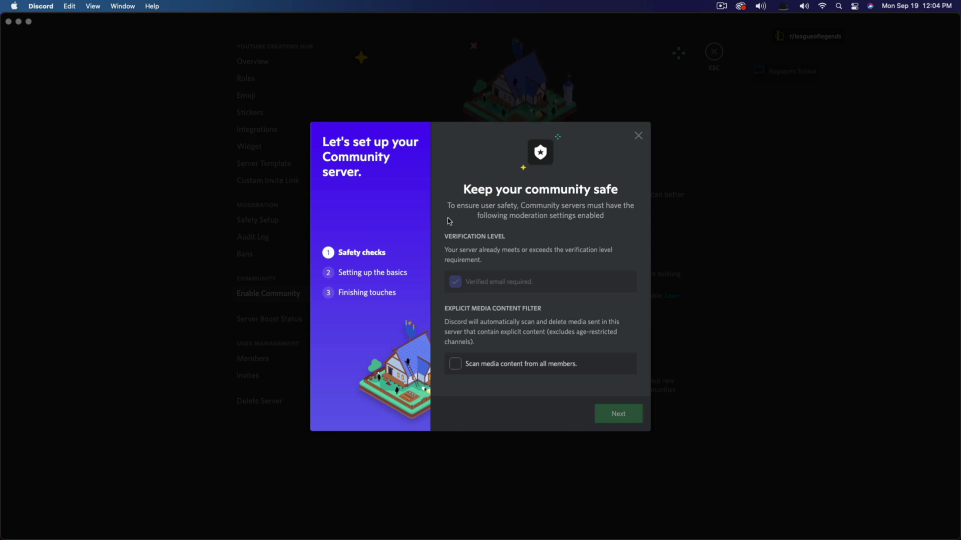
left_click(456, 364)
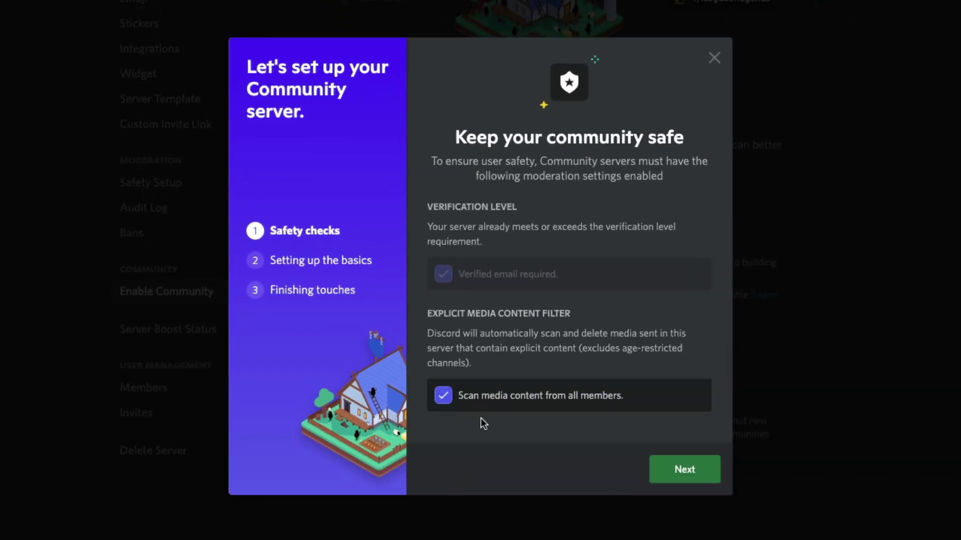
left_click(684, 470)
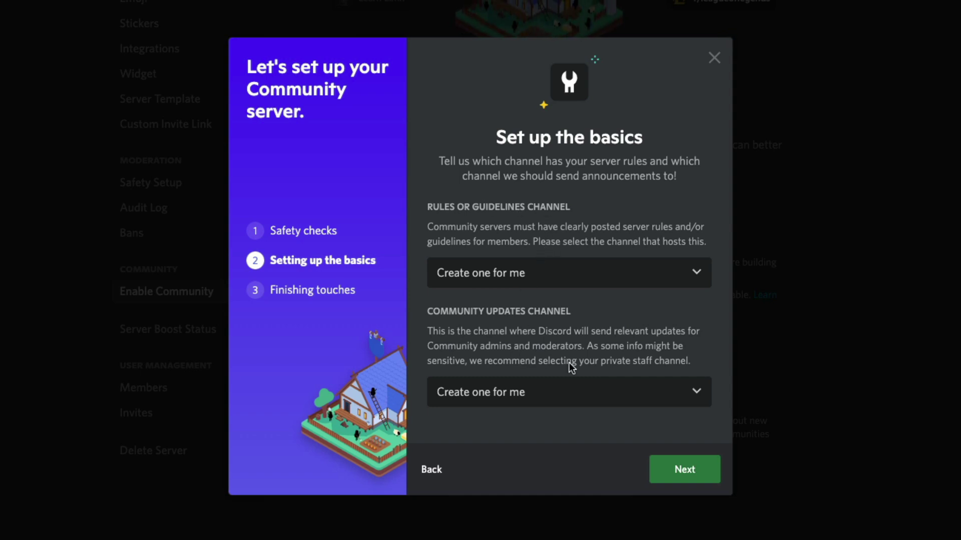
Keep "Create one for me" for both the rules or guidelines channel and the community updates channel
left_click(531, 278)
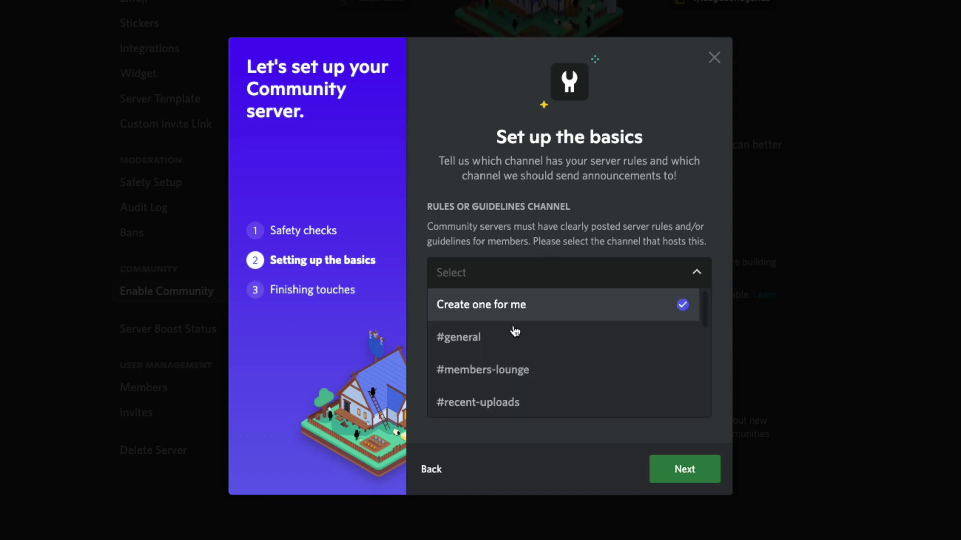
scroll(530, 351, "down", 3)
scroll(531, 349, "down", 2)
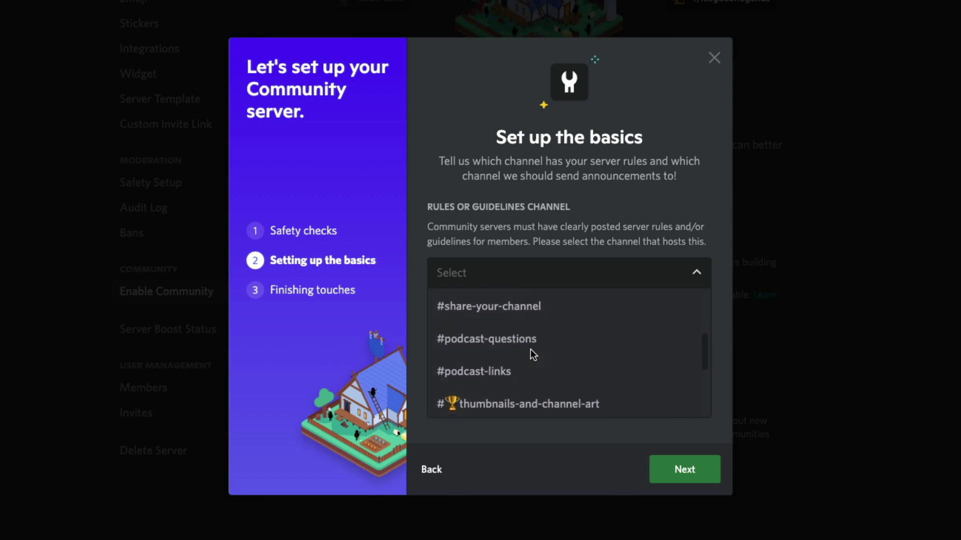
left_click(581, 225)
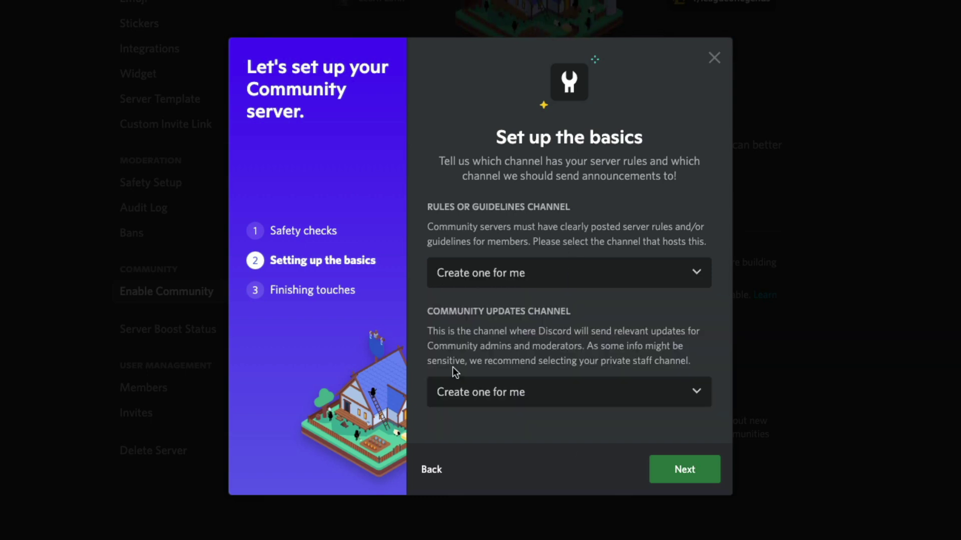
left_click(700, 471)
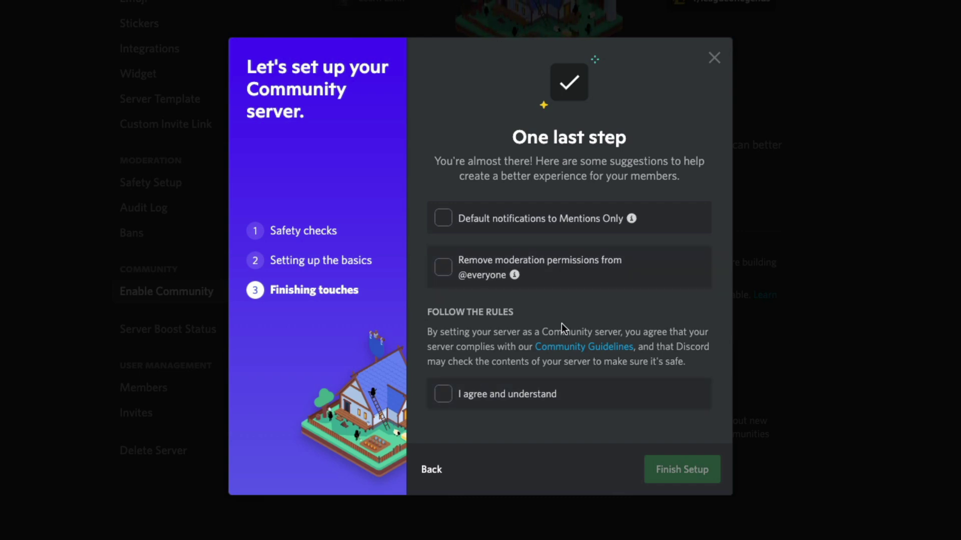
Toggle default notifications to Mentions Only, agree to the Community Guidelines, finish the Community setup, and leave the server settings
left_click(445, 218)
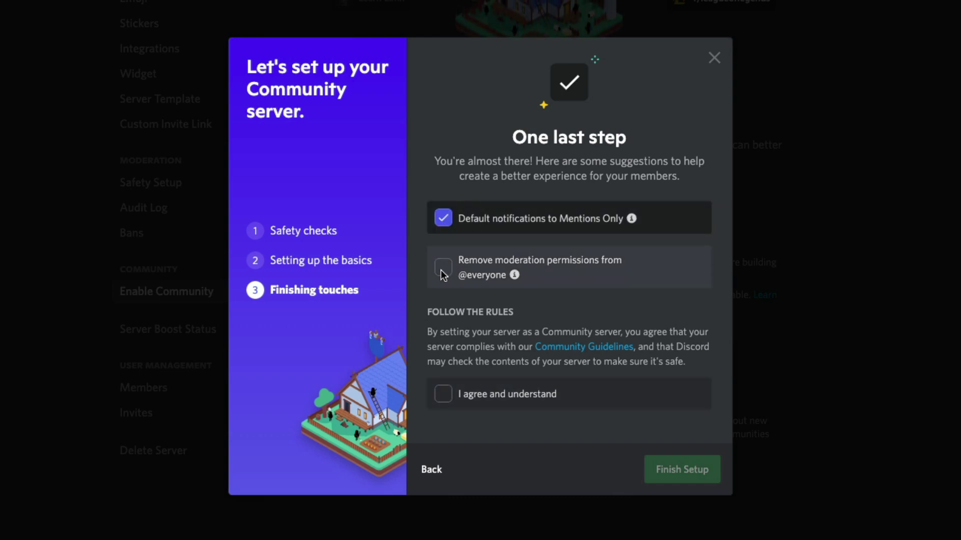
left_click(443, 395)
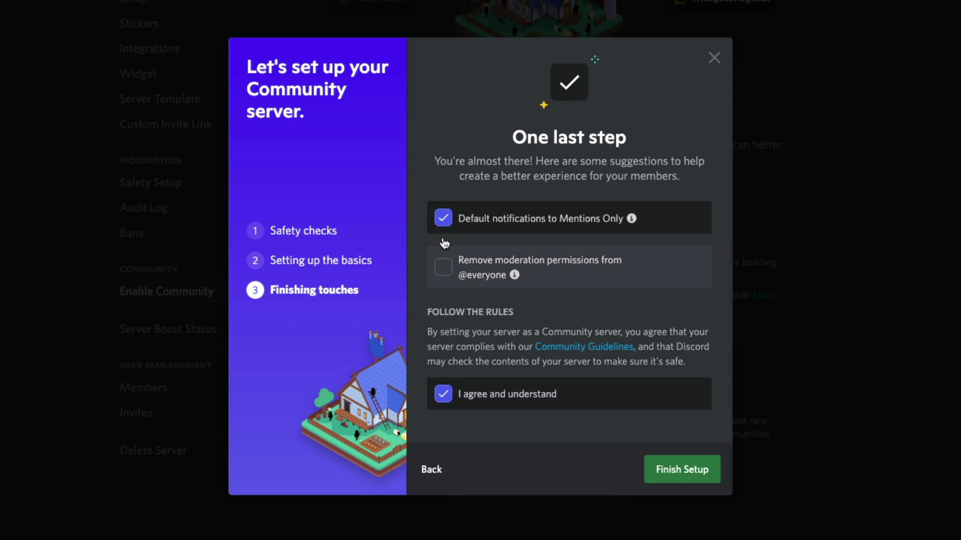
left_click(443, 218)
left_click(673, 471)
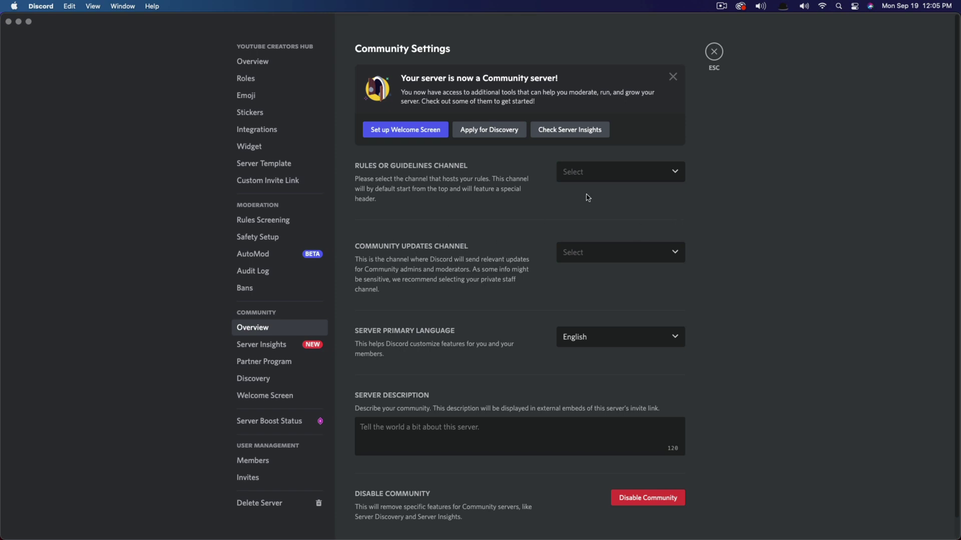
scroll(525, 223, "down", 1)
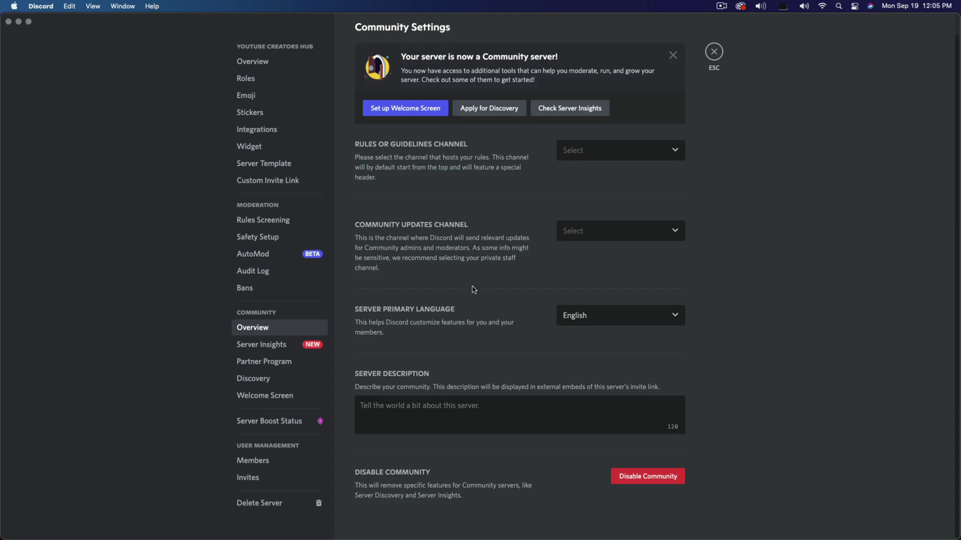
key("Escape")
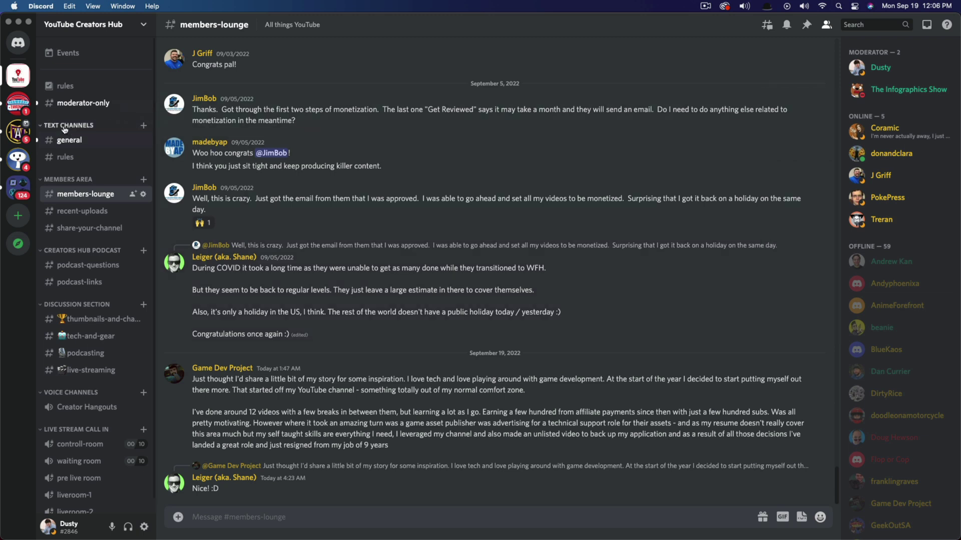
left_click(143, 126)
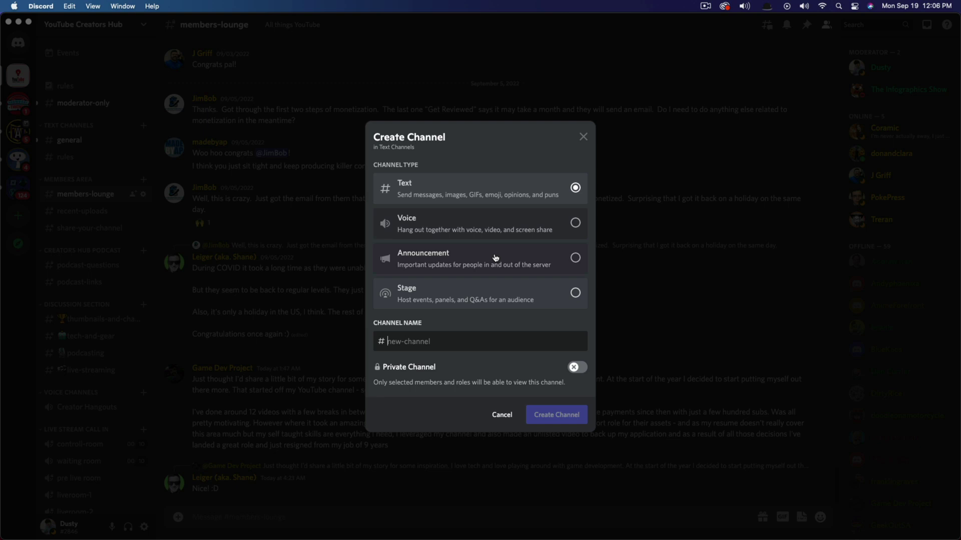
left_click(505, 416)
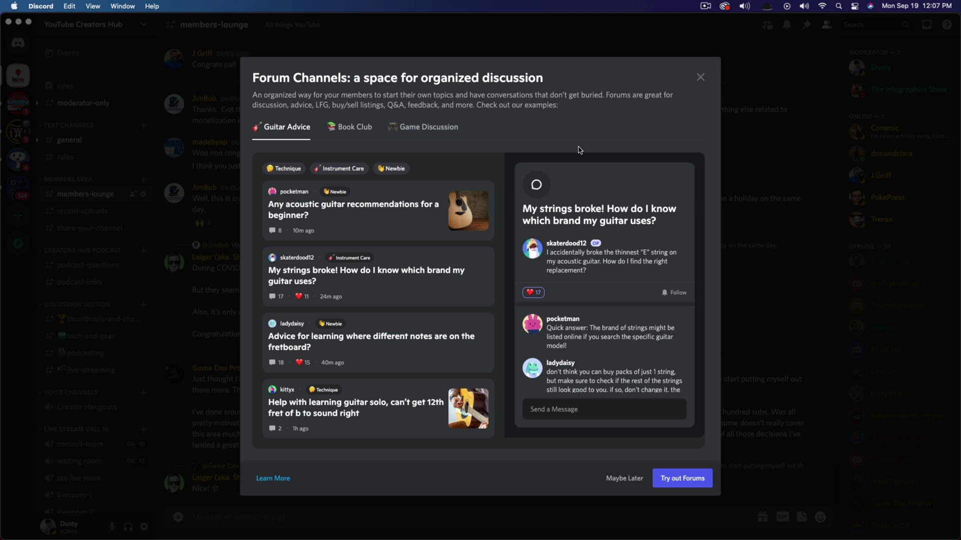
left_click(700, 79)
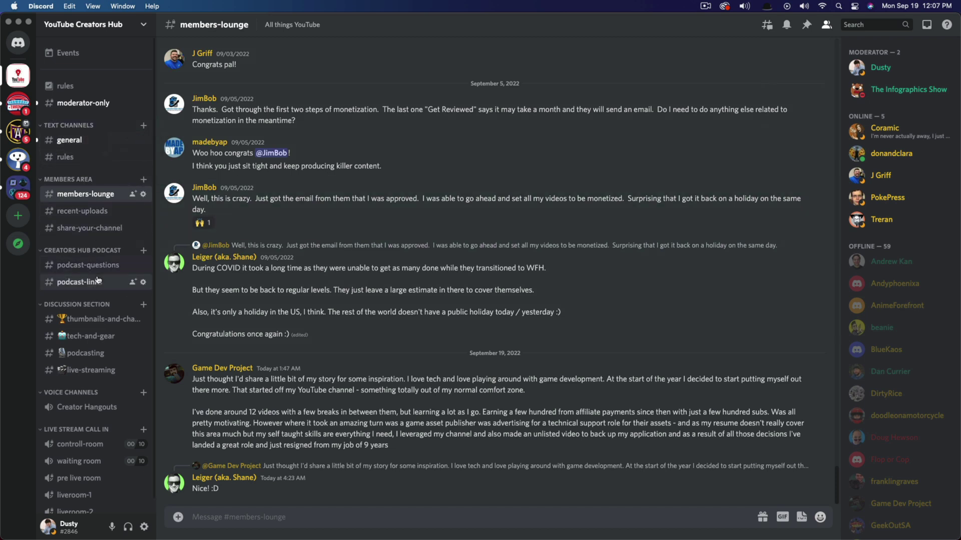
Create a non-private forum channel named "youtubestrategy" in the Members Area category
left_click(144, 180)
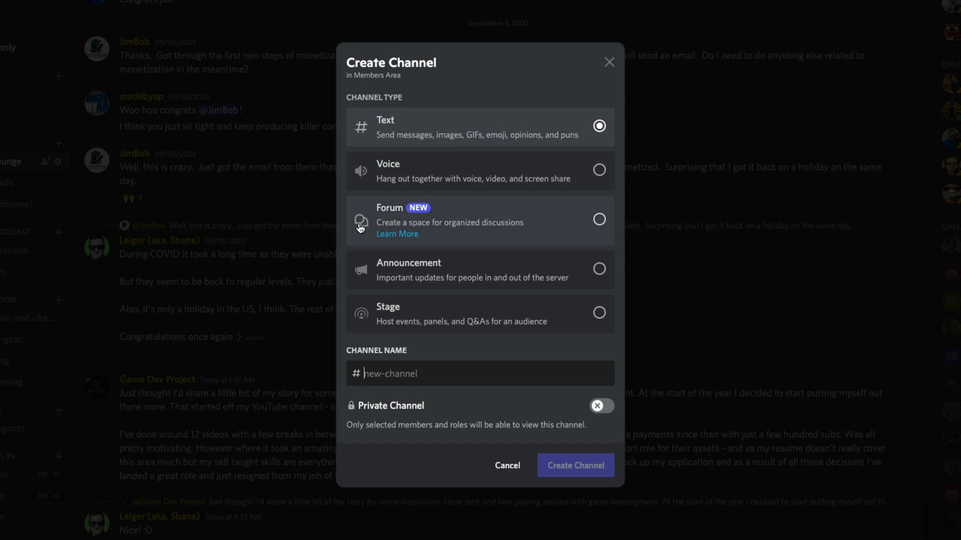
left_click(599, 219)
type("youtubestrategy")
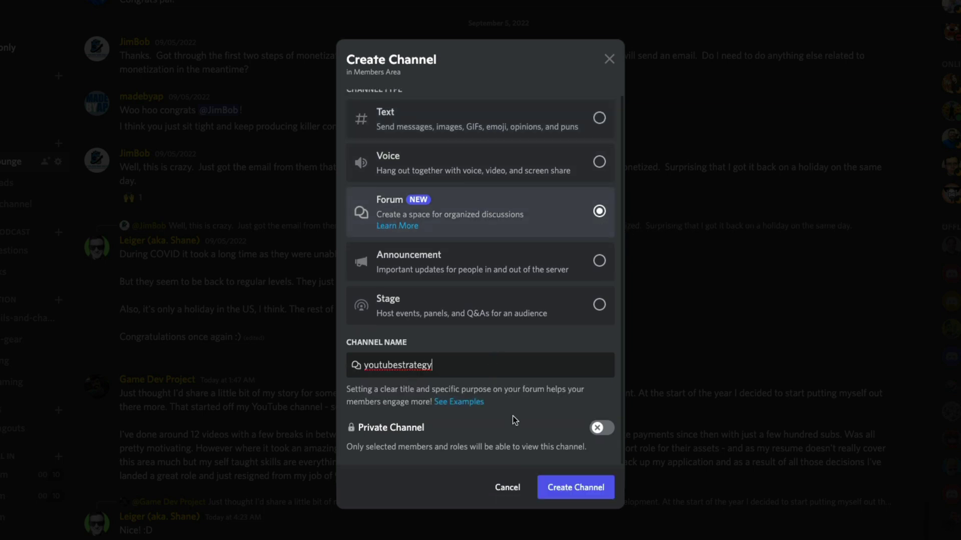
left_click(581, 492)
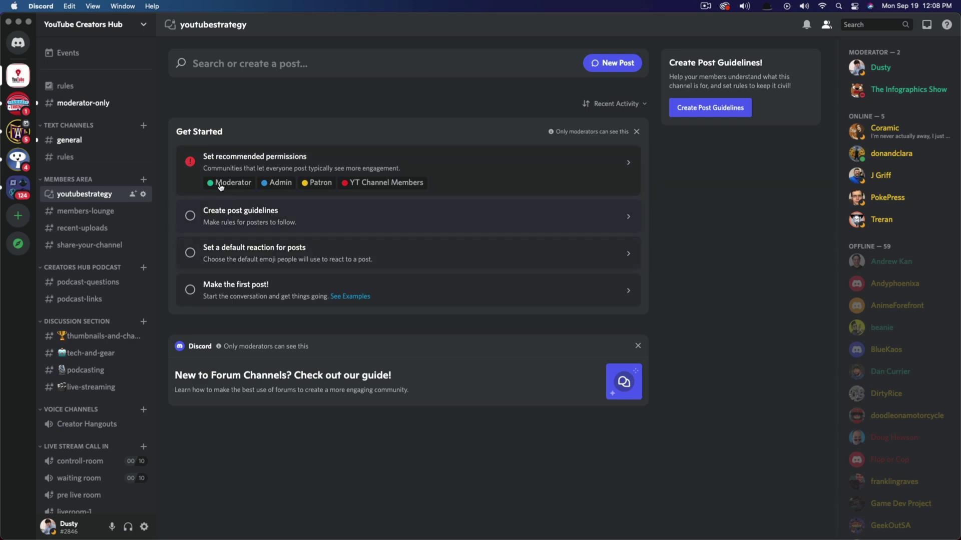
Review which roles can create posts in the forum and its settings for post guidelines, tags and default reaction
left_click(444, 166)
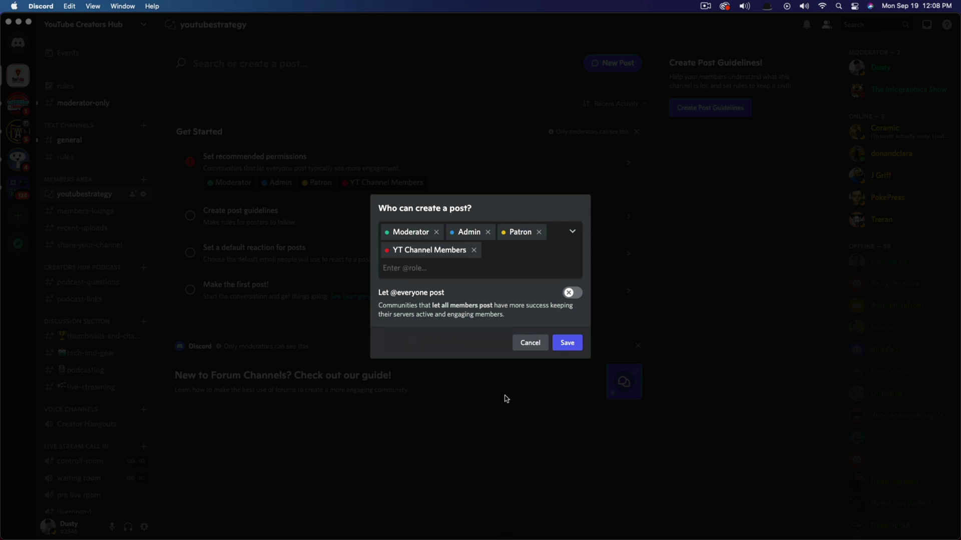
left_click(531, 343)
left_click(416, 159)
left_click(503, 255)
left_click(603, 465)
left_click(529, 344)
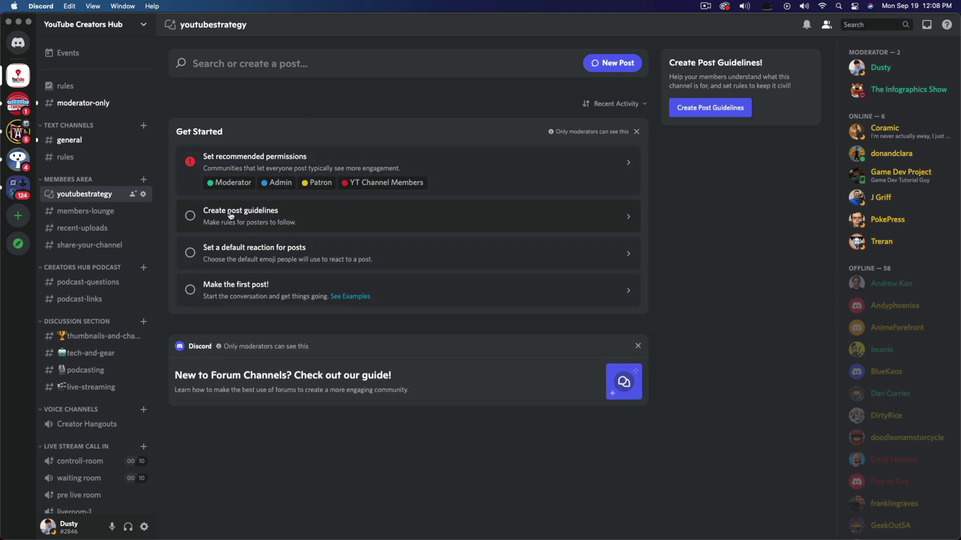
left_click(190, 219)
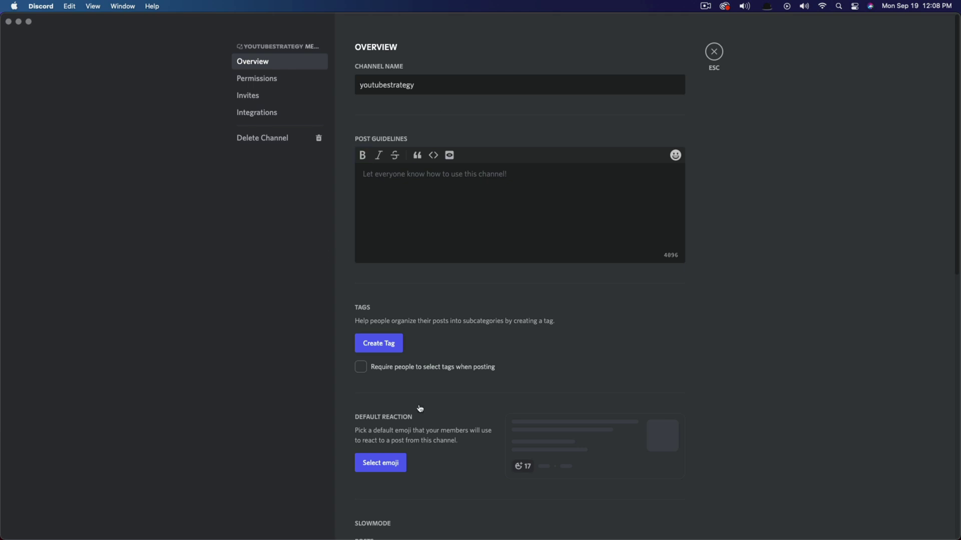
left_click(721, 54)
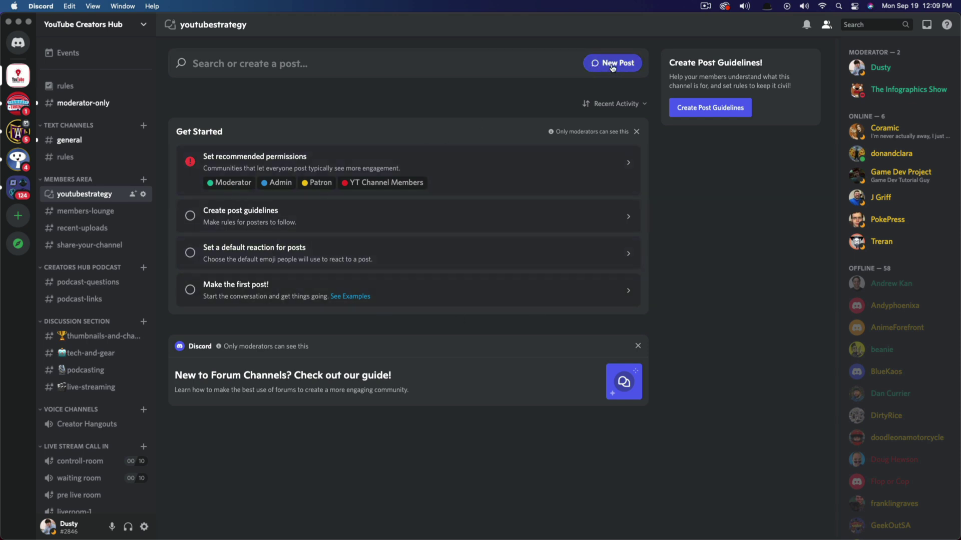
Draft a post titled "First Forum Post" introducing topic posts in one localized area, and look at its emoji and image attachment options
left_click(628, 68)
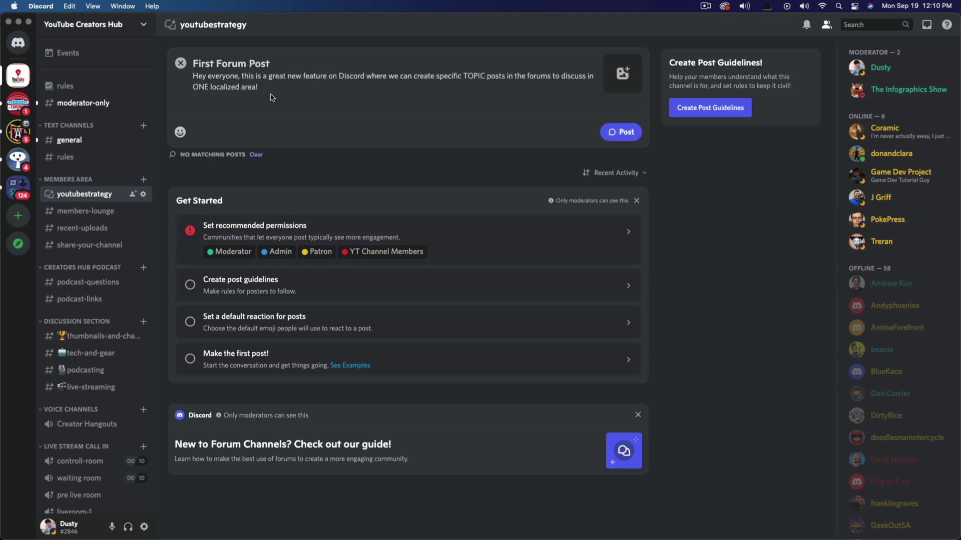
left_click_drag(260, 88, 192, 79)
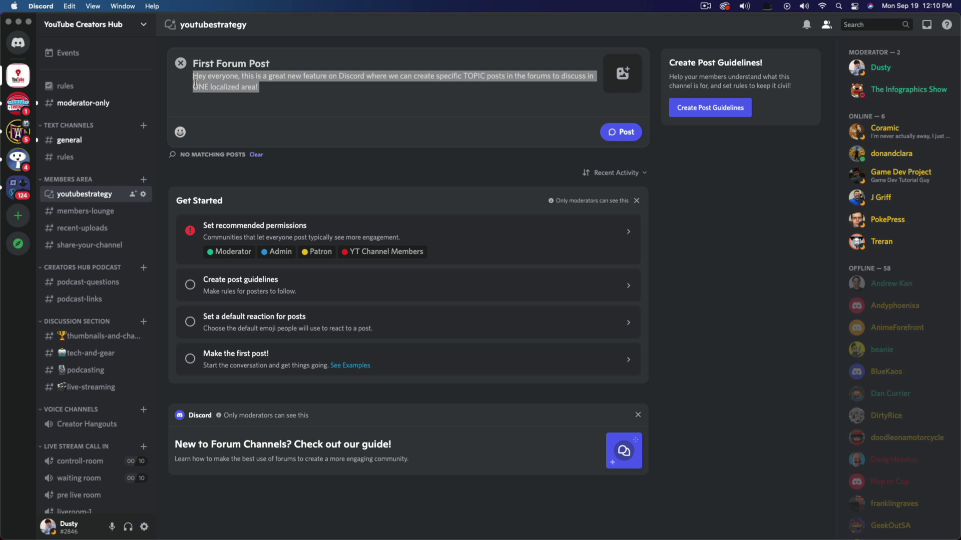
left_click(180, 133)
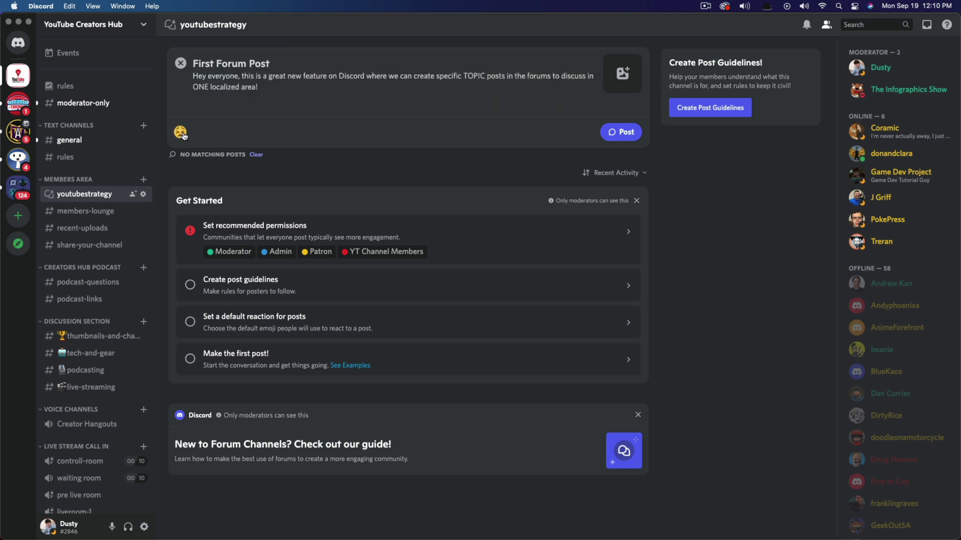
left_click(180, 132)
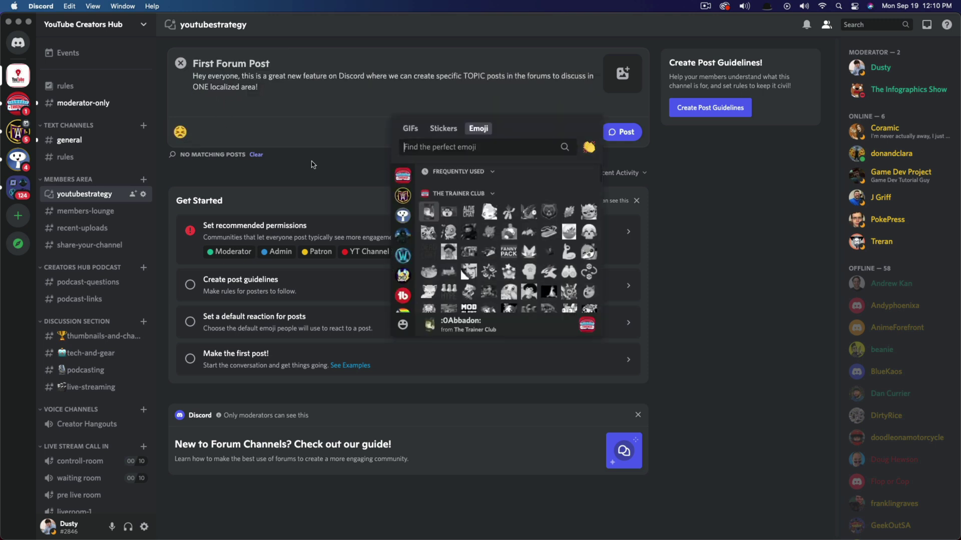
left_click(764, 208)
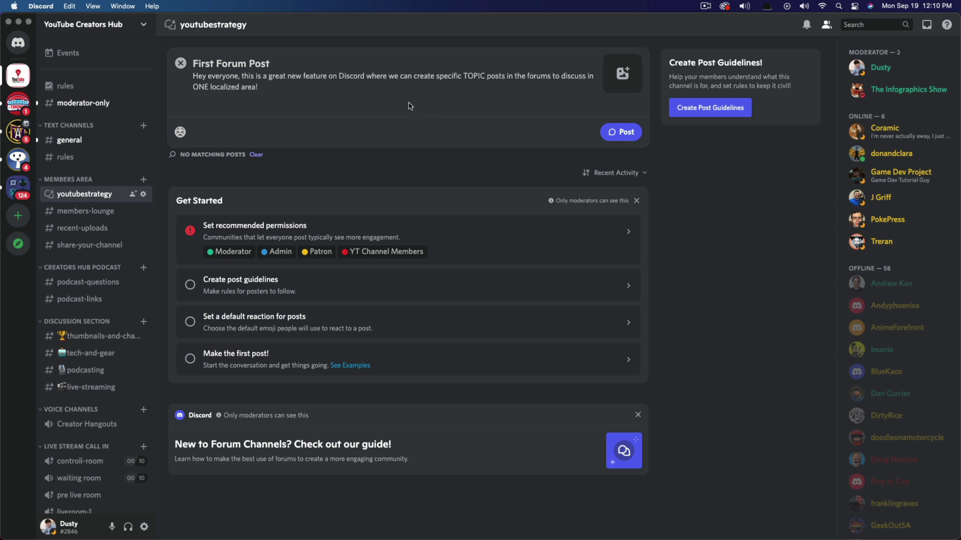
left_click(620, 72)
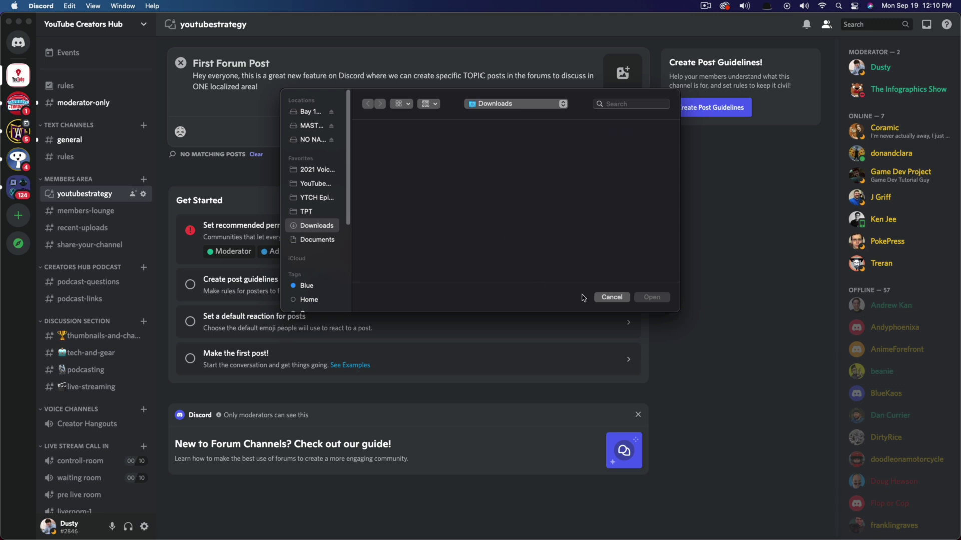
left_click(612, 298)
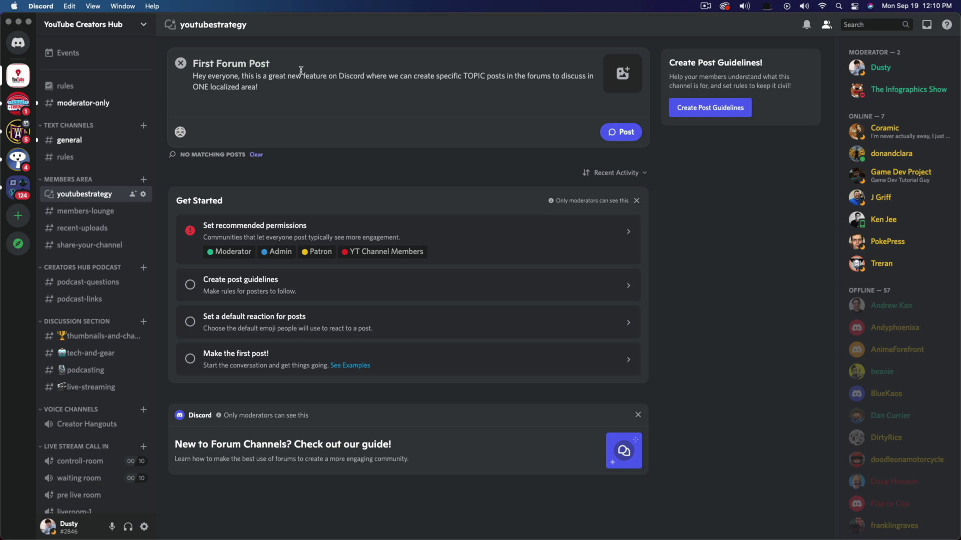
Publish the forum post, and dismiss the forum guide banner and the Get Started checklist
left_click(622, 134)
left_click(183, 85)
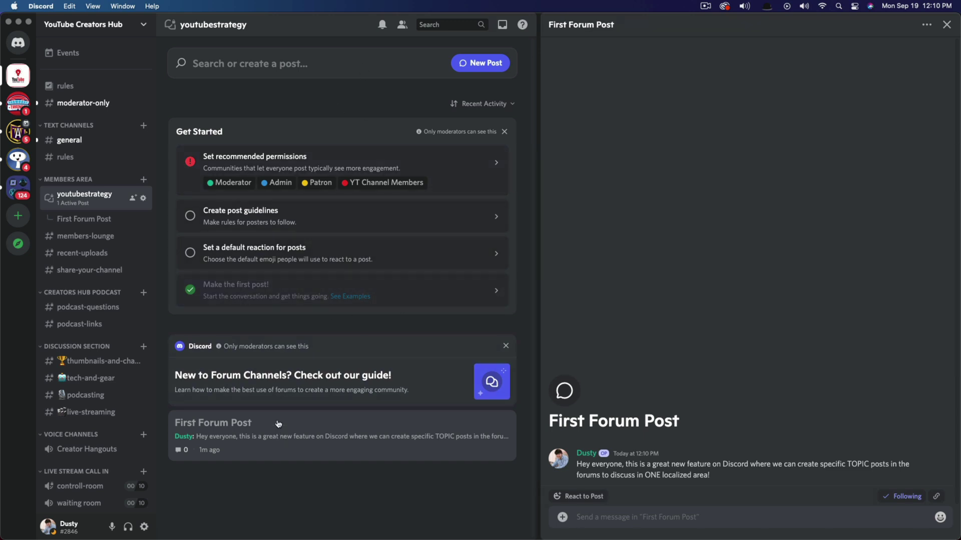
left_click(506, 346)
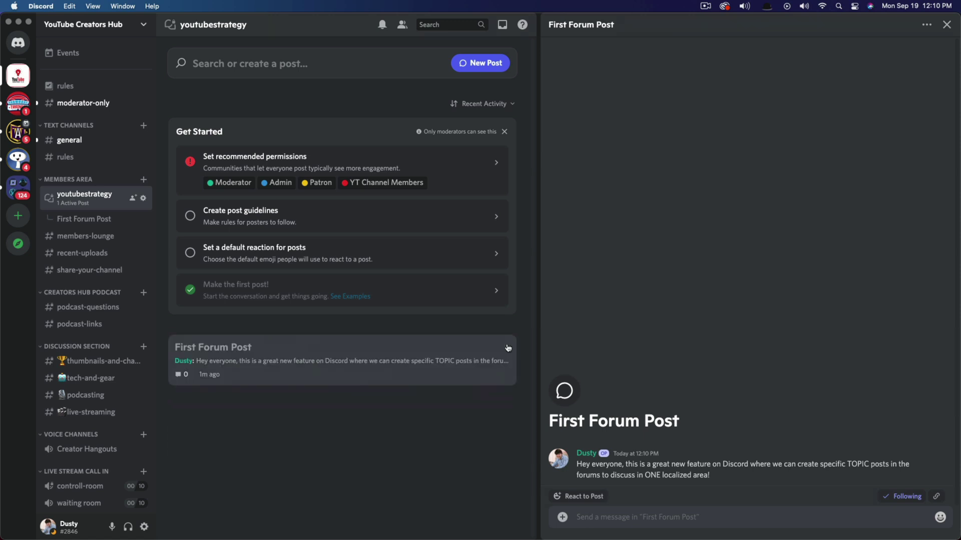
left_click(504, 132)
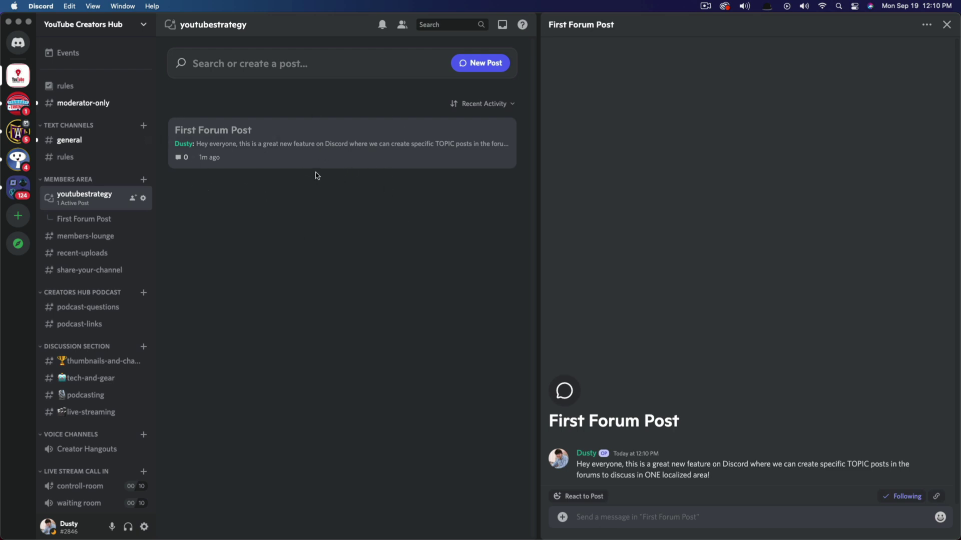
Look at the forum's post sorting options and the actions available for the message in First Forum Post
left_click(491, 104)
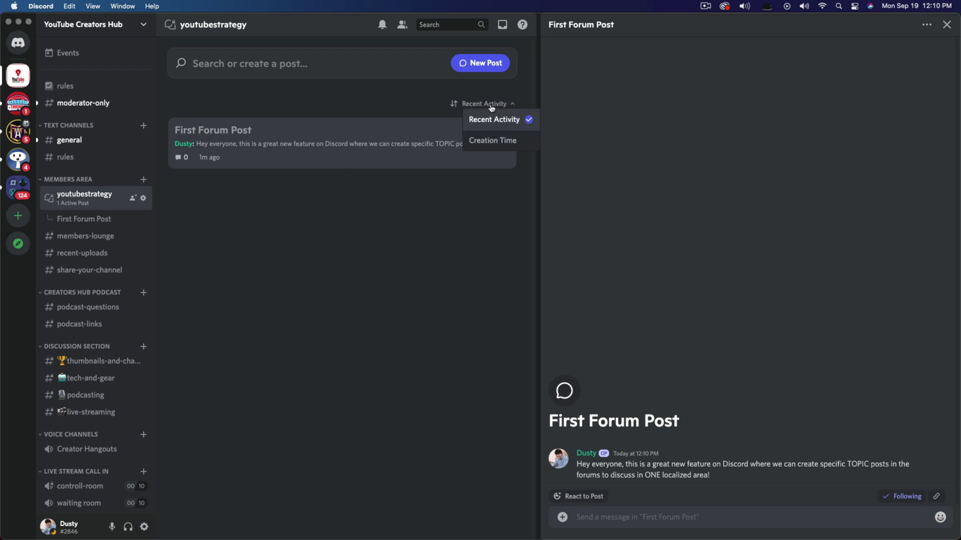
left_click(461, 275)
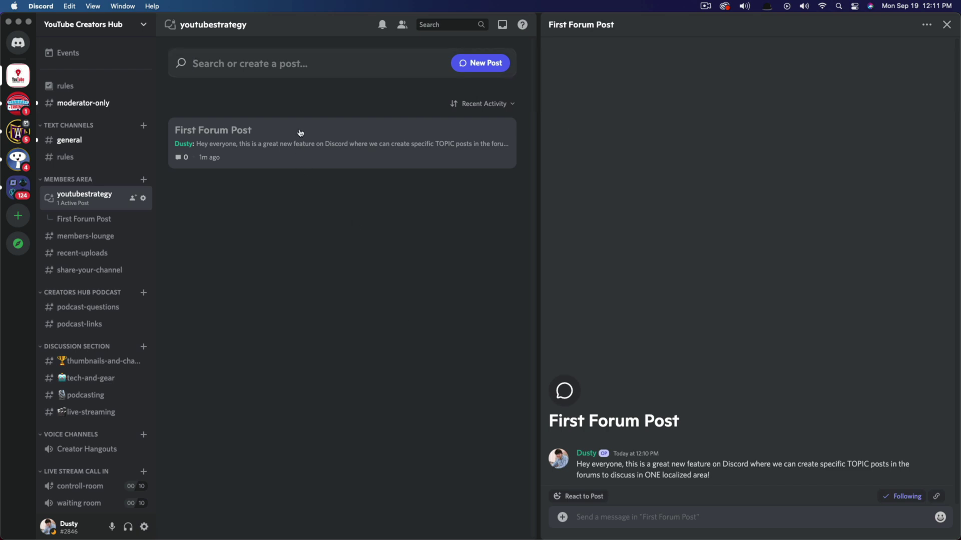
left_click(612, 514)
left_click(938, 447)
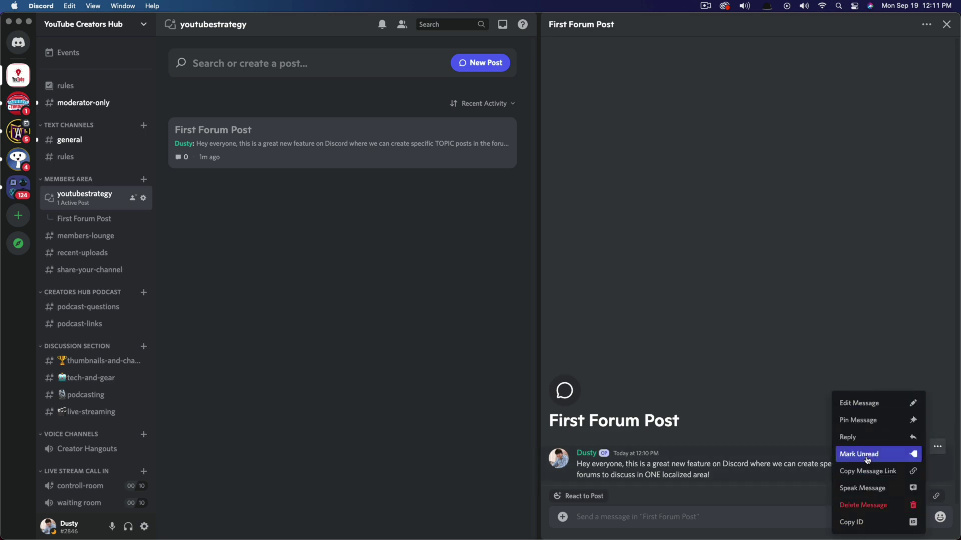
left_click(744, 257)
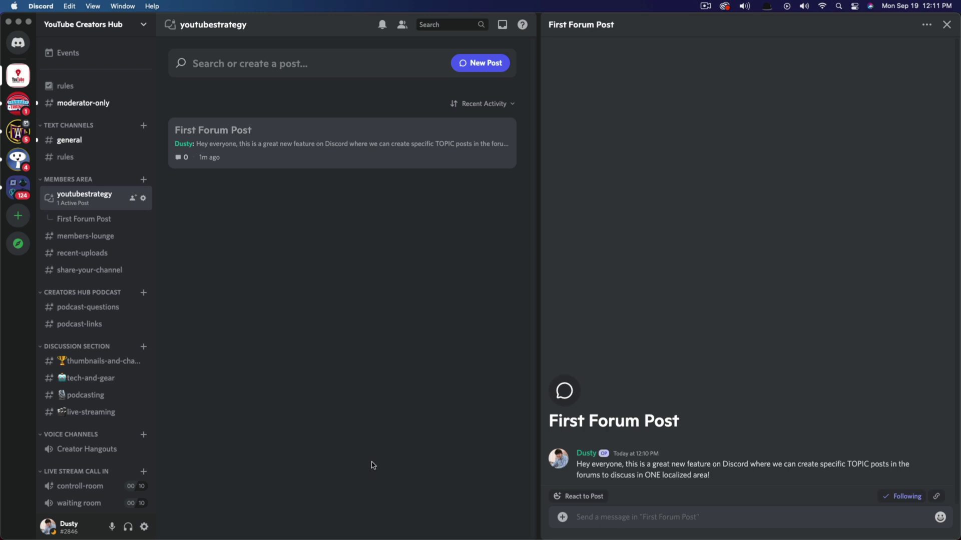
Review the youtubestrategy forum channel's overview settings, then return to the forum
left_click(143, 199)
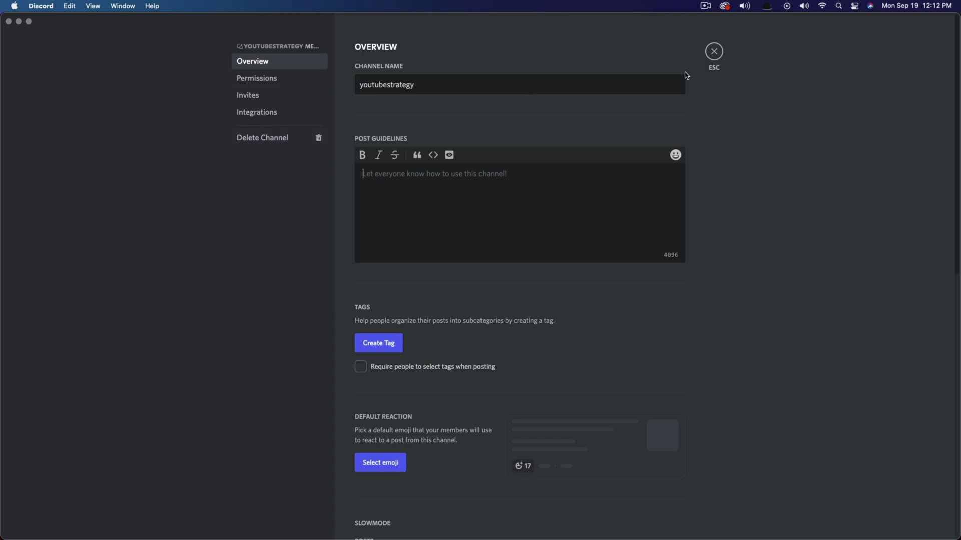
left_click(714, 51)
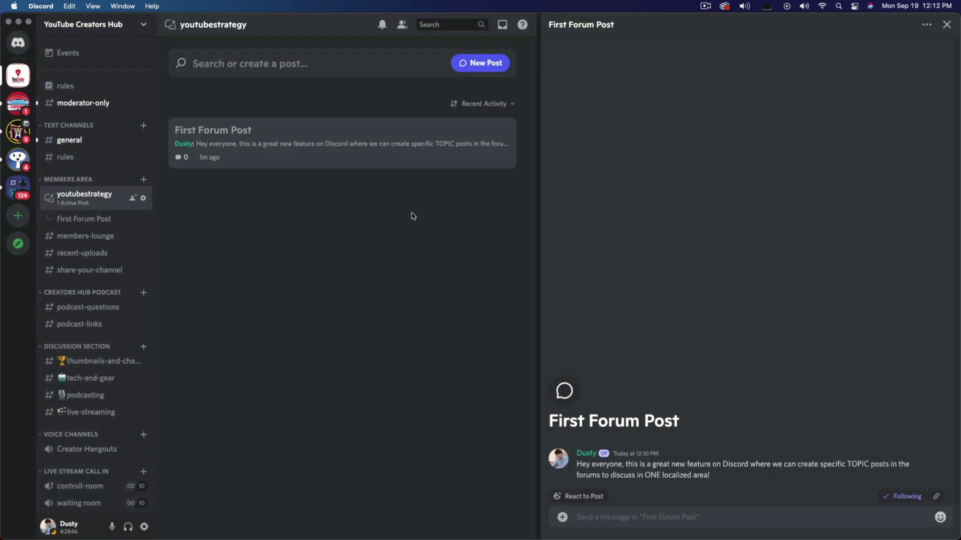